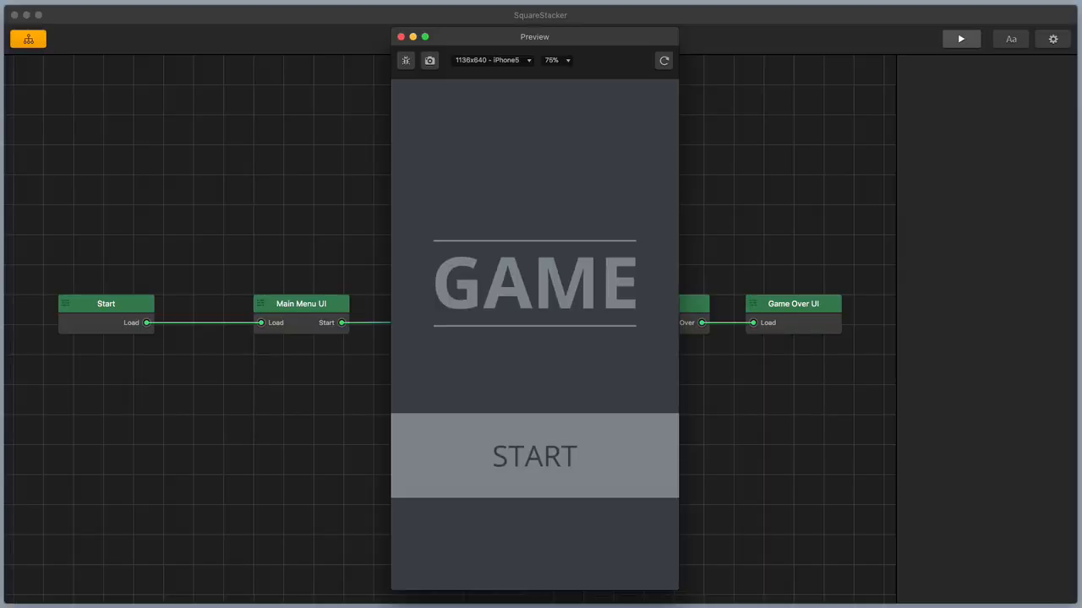
Step: Playtest the stacking game in the preview by dropping blocks onto the platform until game over, and close the preview
{"action": "left_click", "coordinate": [598, 467]}
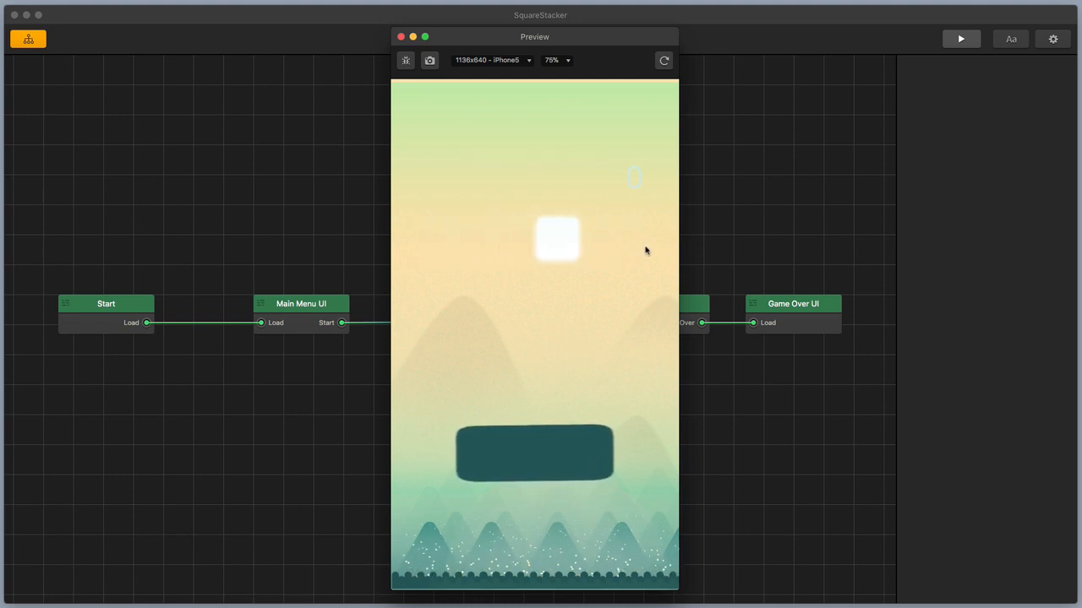
{"action": "left_click", "coordinate": [561, 380]}
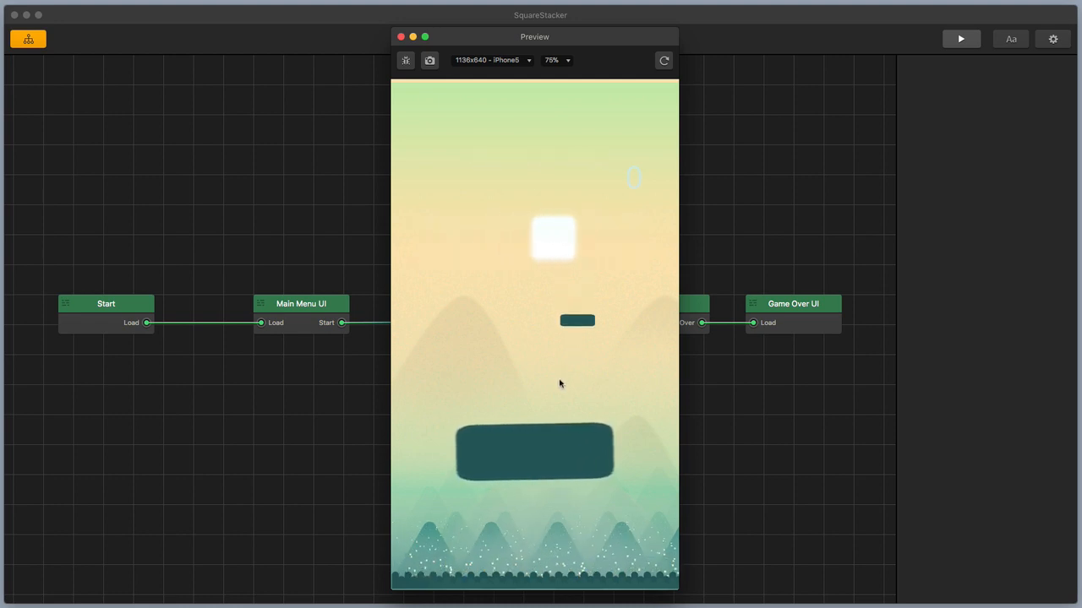
{"action": "left_click", "coordinate": [559, 383]}
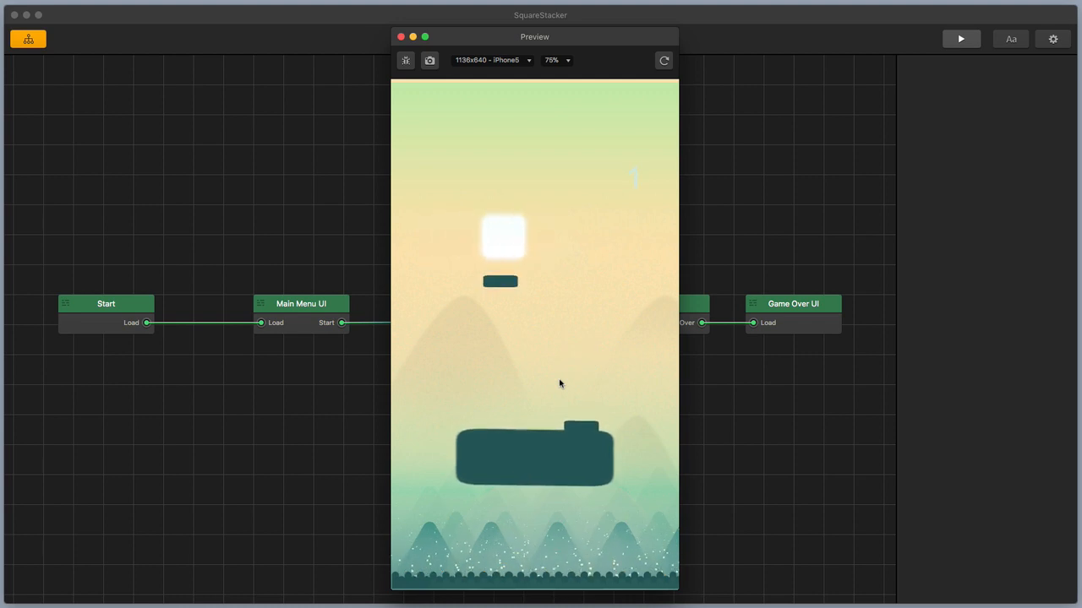
{"action": "left_click", "coordinate": [560, 383]}
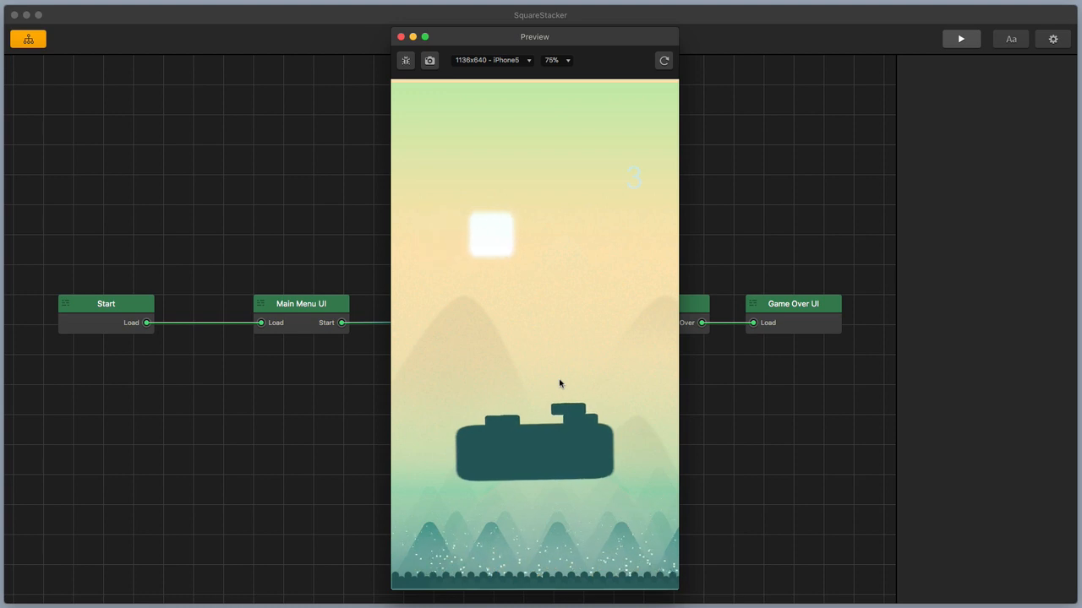
{"action": "left_click", "coordinate": [559, 382]}
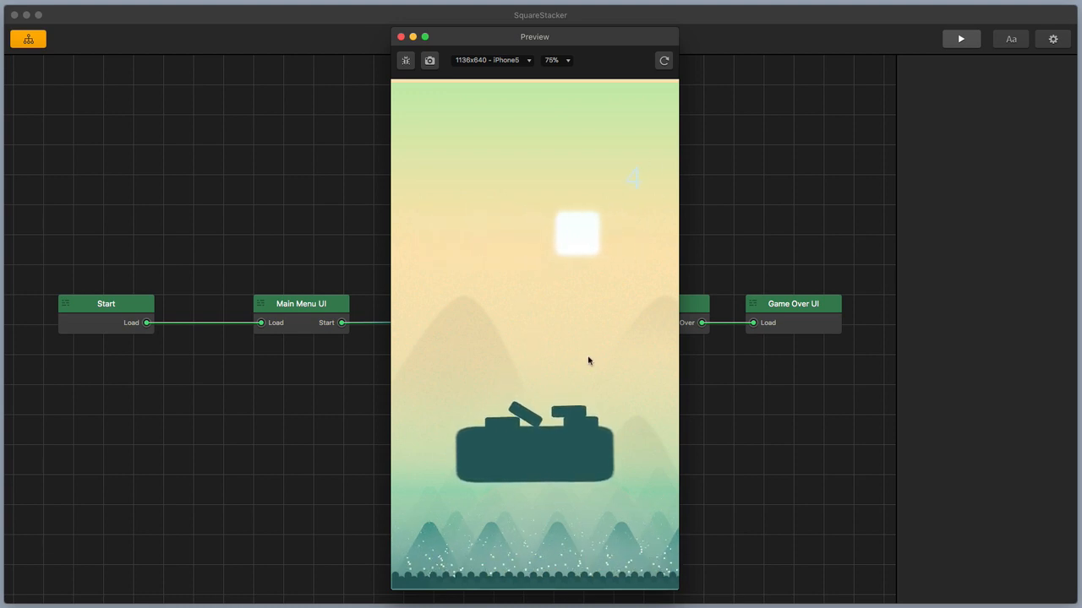
{"action": "left_click", "coordinate": [587, 362]}
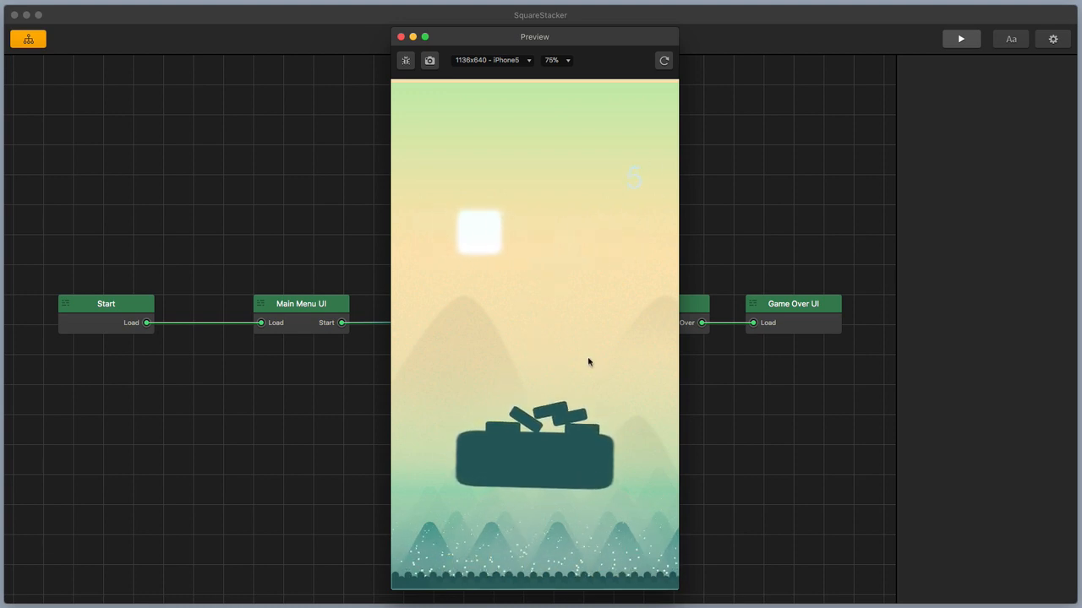
{"action": "left_click", "coordinate": [589, 362]}
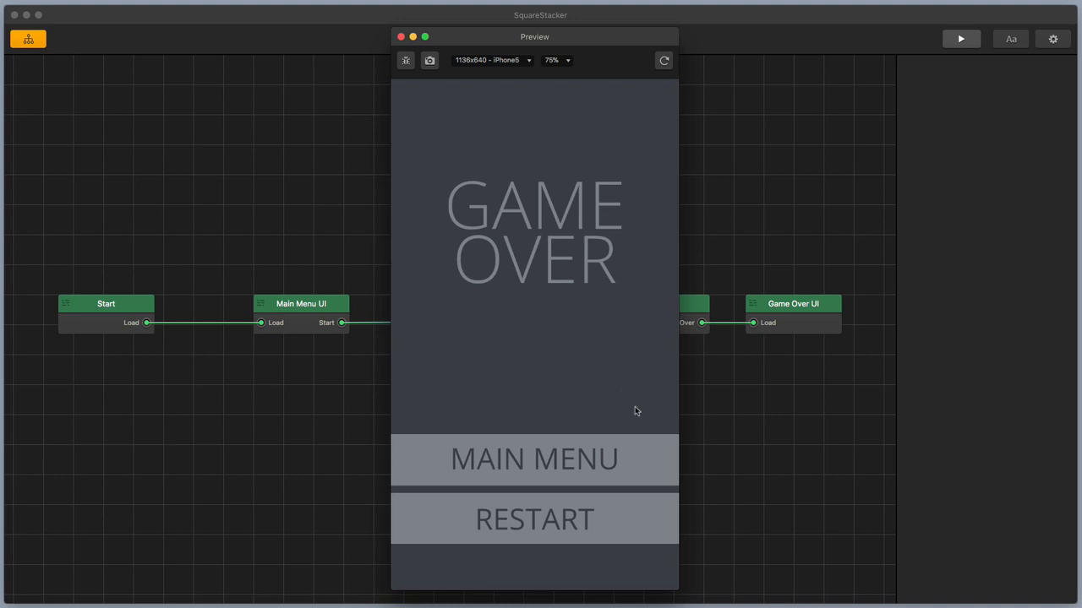
{"action": "left_click", "coordinate": [401, 37]}
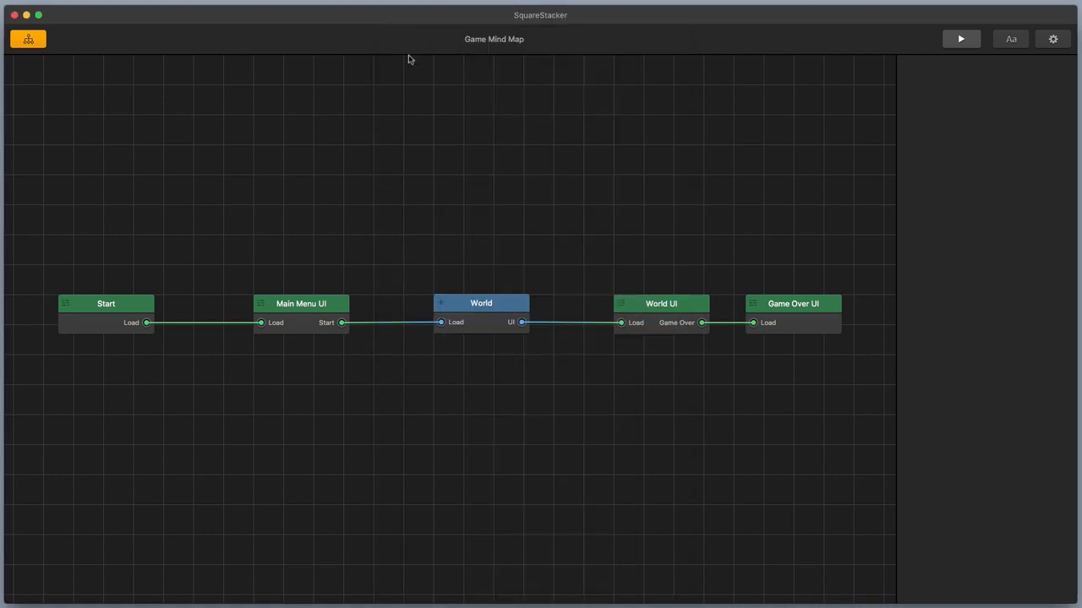
Step: Open the World scene from the Game Mind Map and bring the whole playfield into view
{"action": "double_click", "coordinate": [488, 306]}
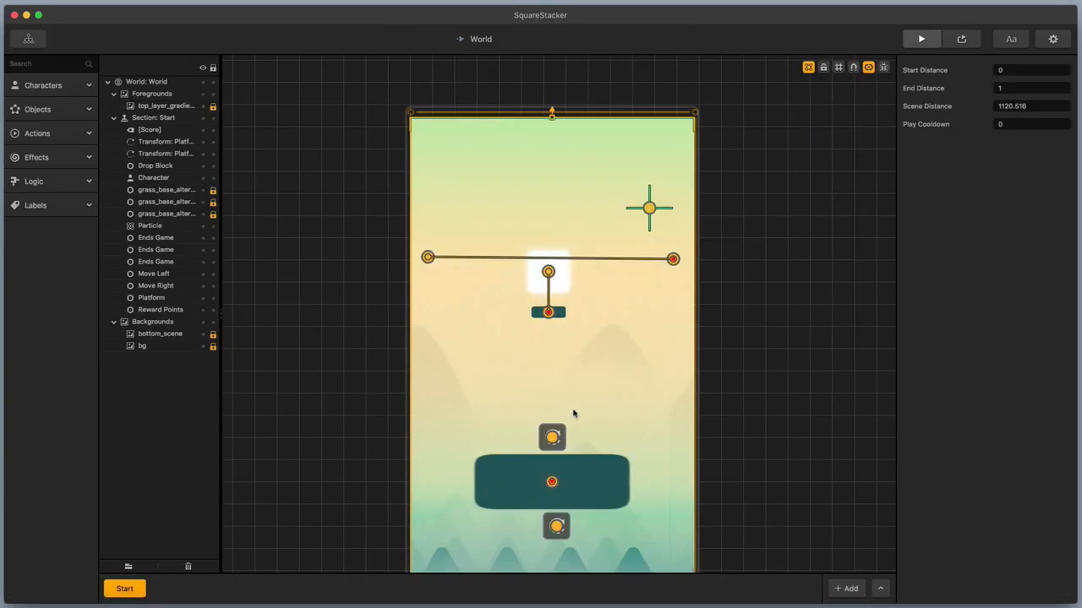
{"action": "scroll", "coordinate": [573, 411], "scroll_direction": "down", "scroll_amount": 3}
{"action": "left_click_drag", "start_coordinate": [572, 411], "coordinate": [580, 338]}
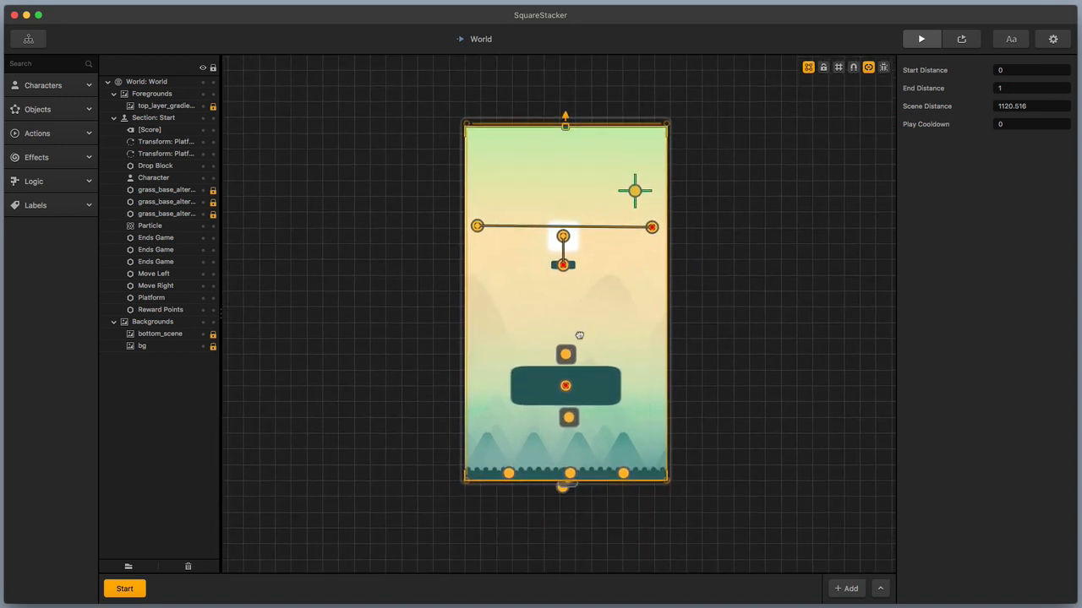
{"action": "scroll", "coordinate": [580, 338], "scroll_direction": "up", "scroll_amount": 3}
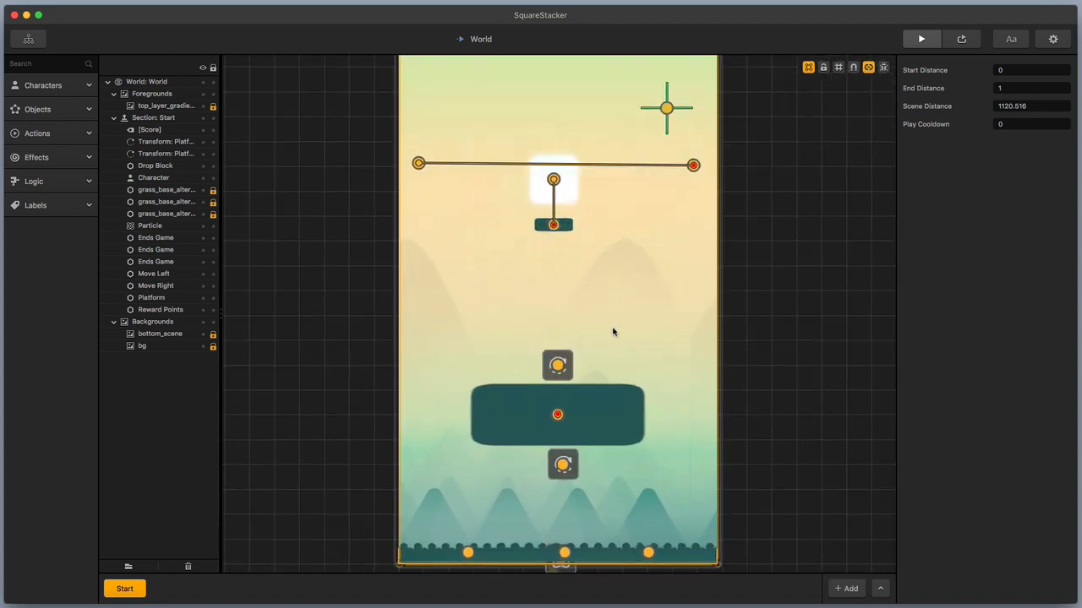
Step: Inspect the Character and the Move Left and Move Right objects at either end of its path in the scene
{"action": "left_click", "coordinate": [569, 182]}
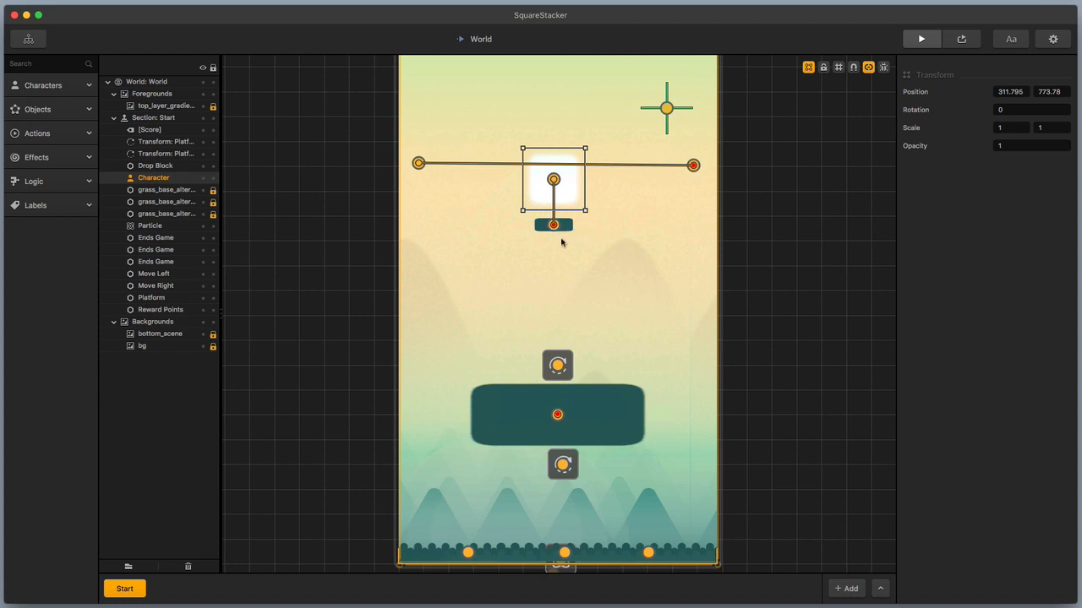
{"action": "left_click", "coordinate": [686, 174]}
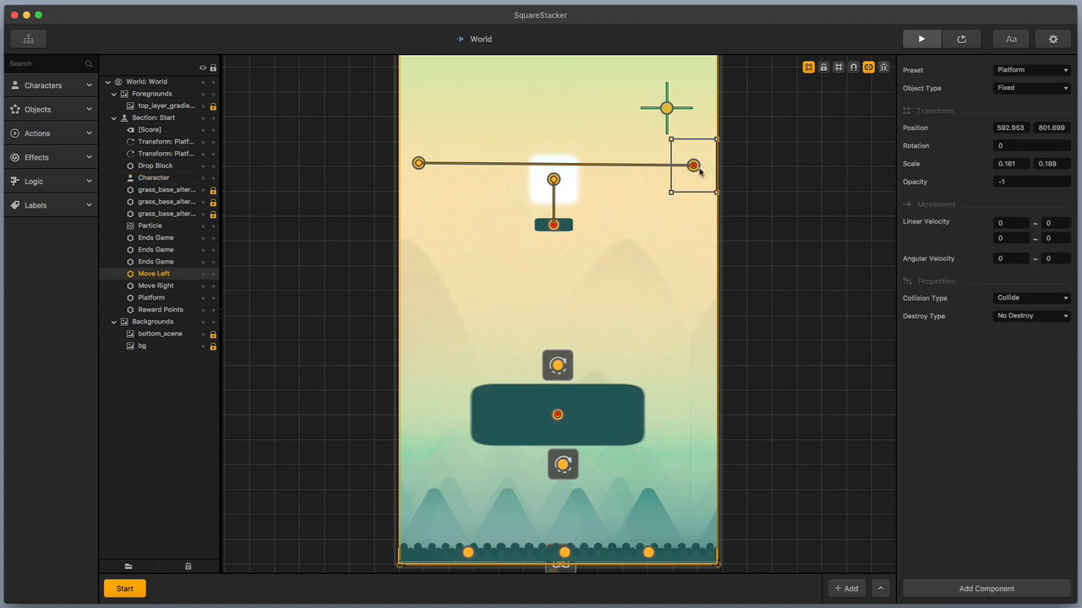
{"action": "left_click", "coordinate": [420, 169]}
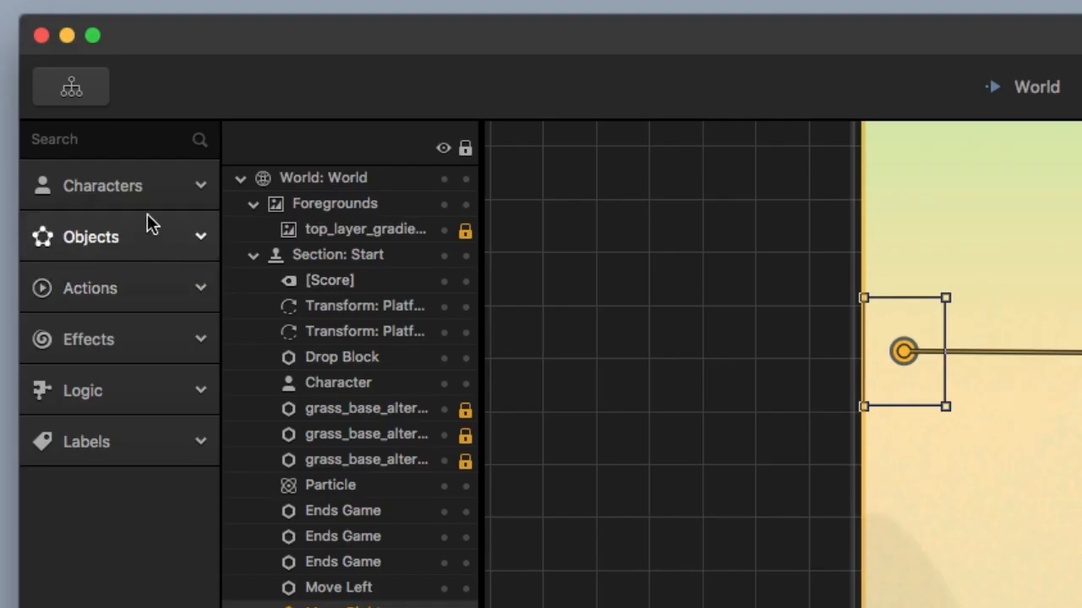
Step: Examine the Character asset's three Advanced Move components, including their linear velocities, events and affected assets
{"action": "left_click", "coordinate": [147, 189]}
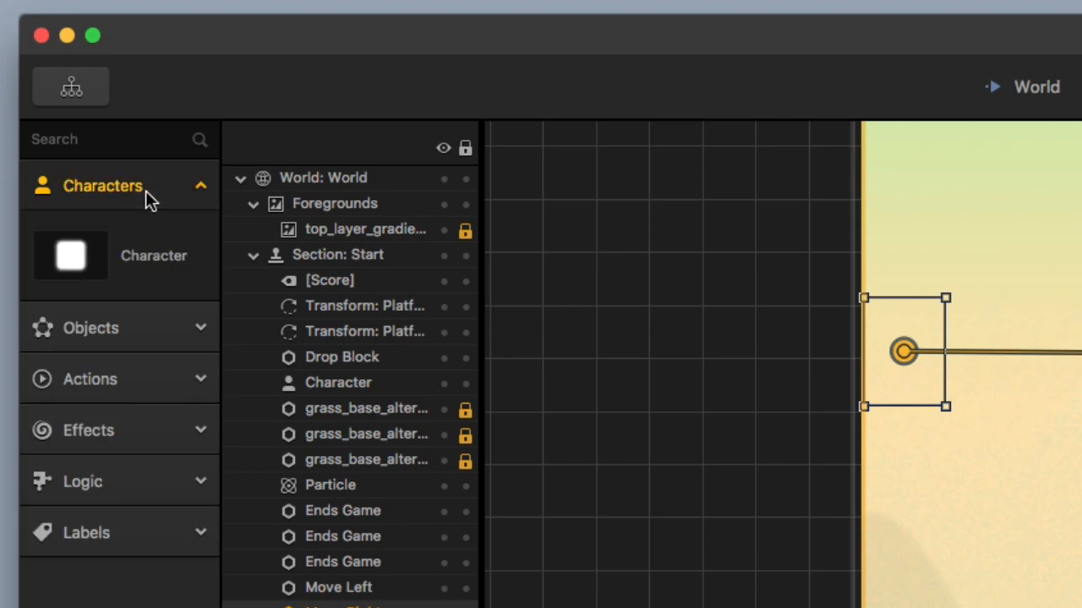
{"action": "left_click", "coordinate": [169, 262]}
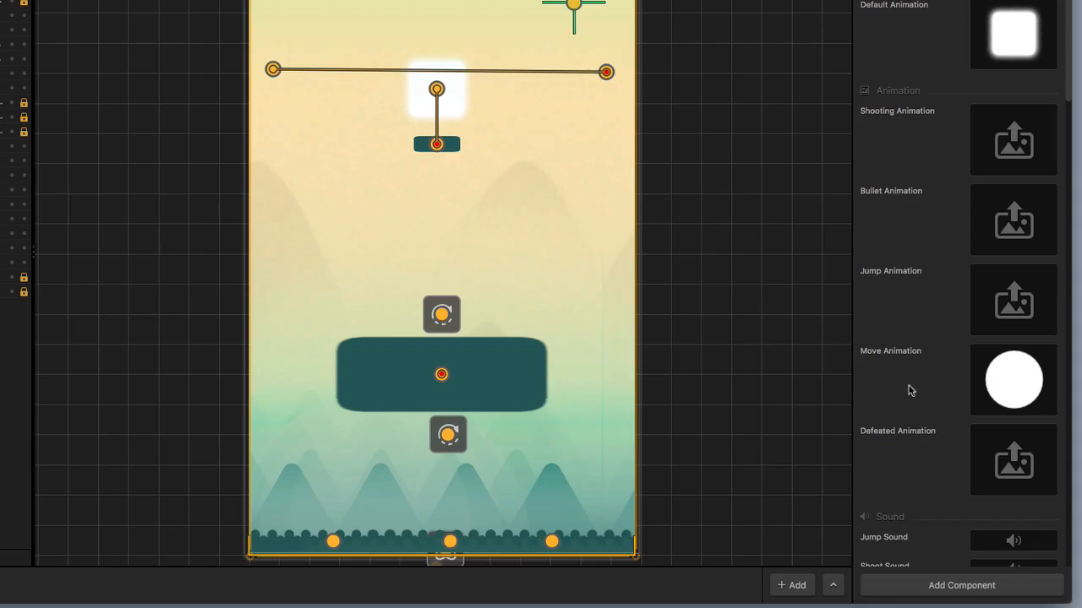
{"action": "scroll", "coordinate": [904, 391], "scroll_direction": "down", "scroll_amount": 3}
{"action": "scroll", "coordinate": [904, 391], "scroll_direction": "down", "scroll_amount": 10}
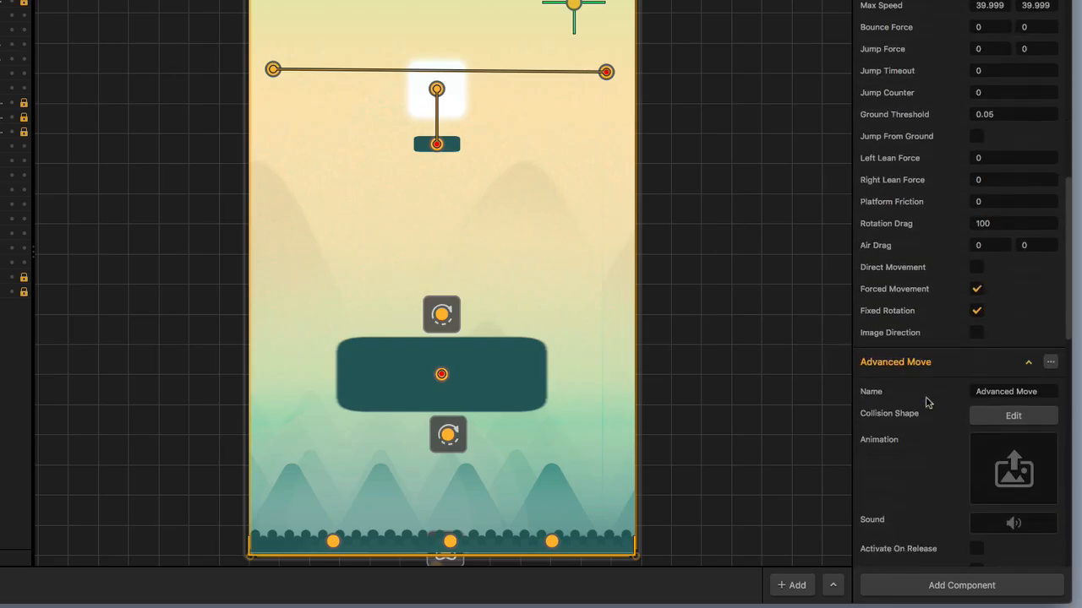
{"action": "scroll", "coordinate": [927, 402], "scroll_direction": "down", "scroll_amount": 8}
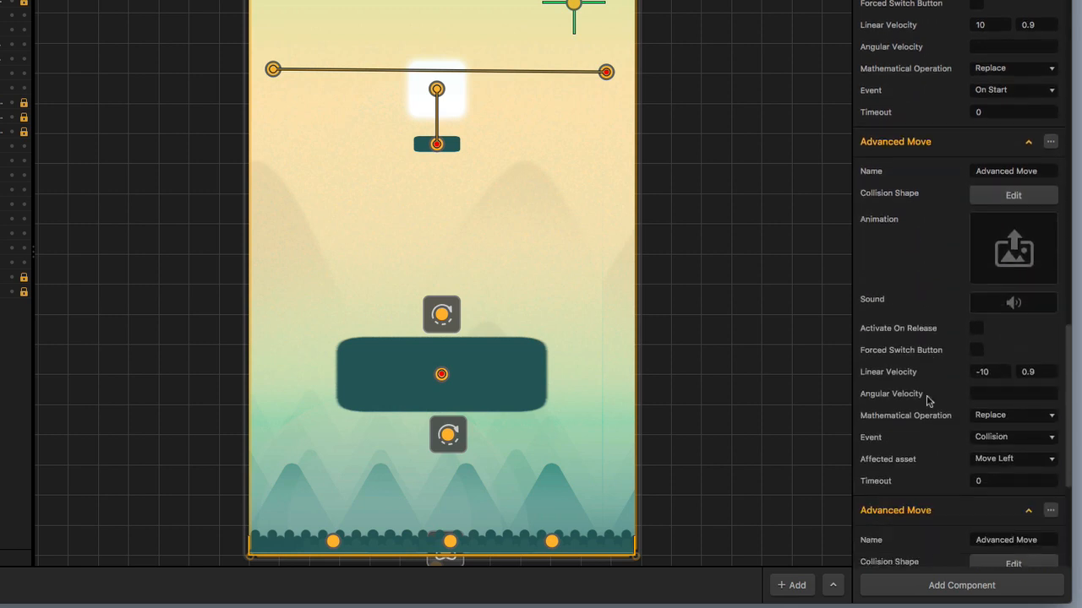
{"action": "scroll", "coordinate": [927, 402], "scroll_direction": "down", "scroll_amount": 2}
{"action": "scroll", "coordinate": [927, 398], "scroll_direction": "down", "scroll_amount": 1}
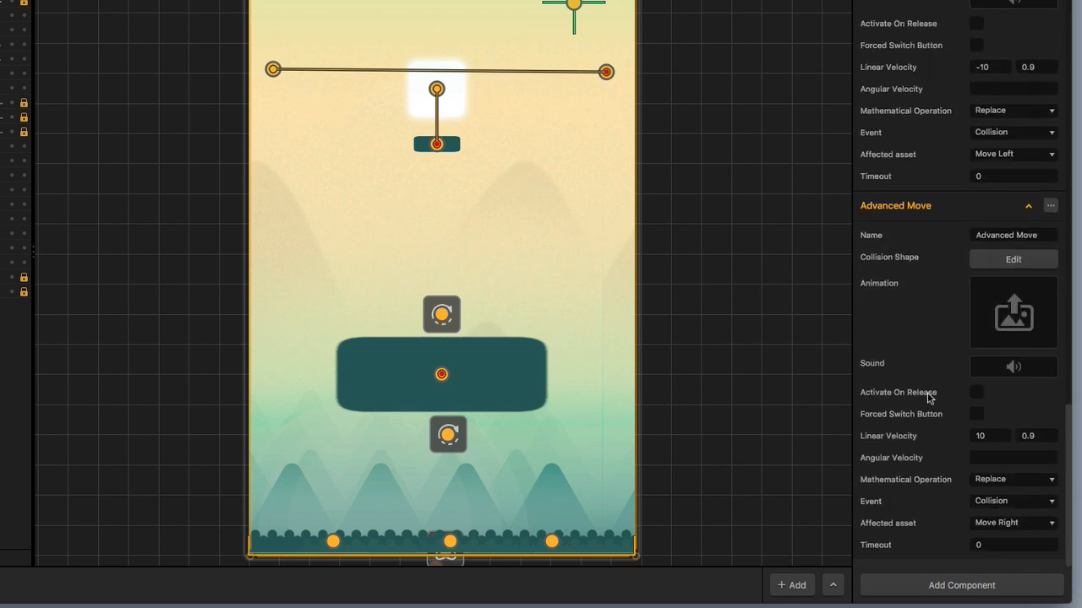
{"action": "scroll", "coordinate": [927, 398], "scroll_direction": "up", "scroll_amount": 4}
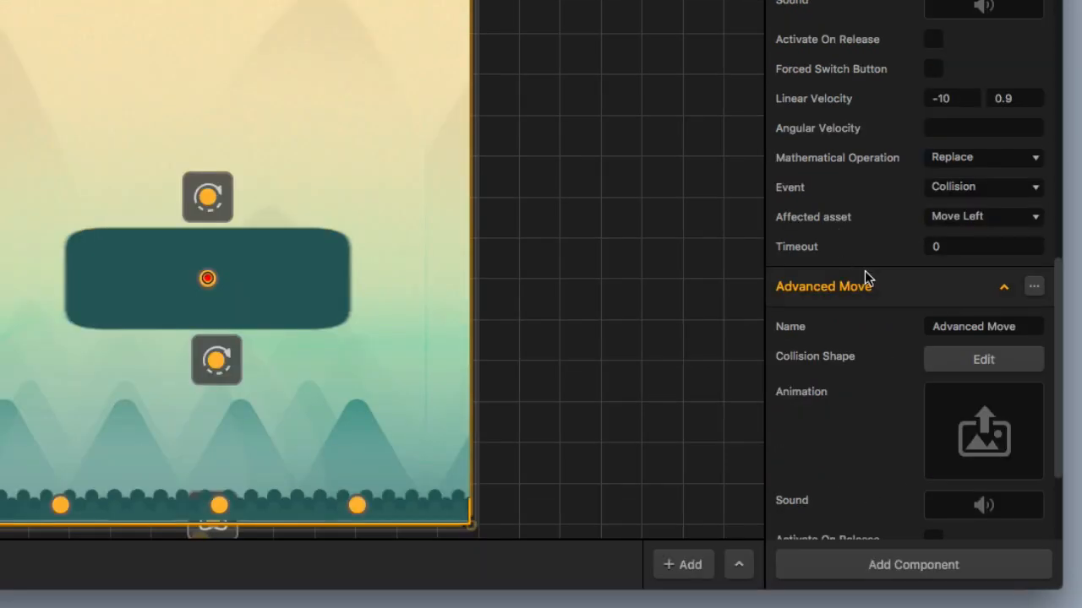
{"action": "scroll", "coordinate": [866, 279], "scroll_direction": "down", "scroll_amount": 5}
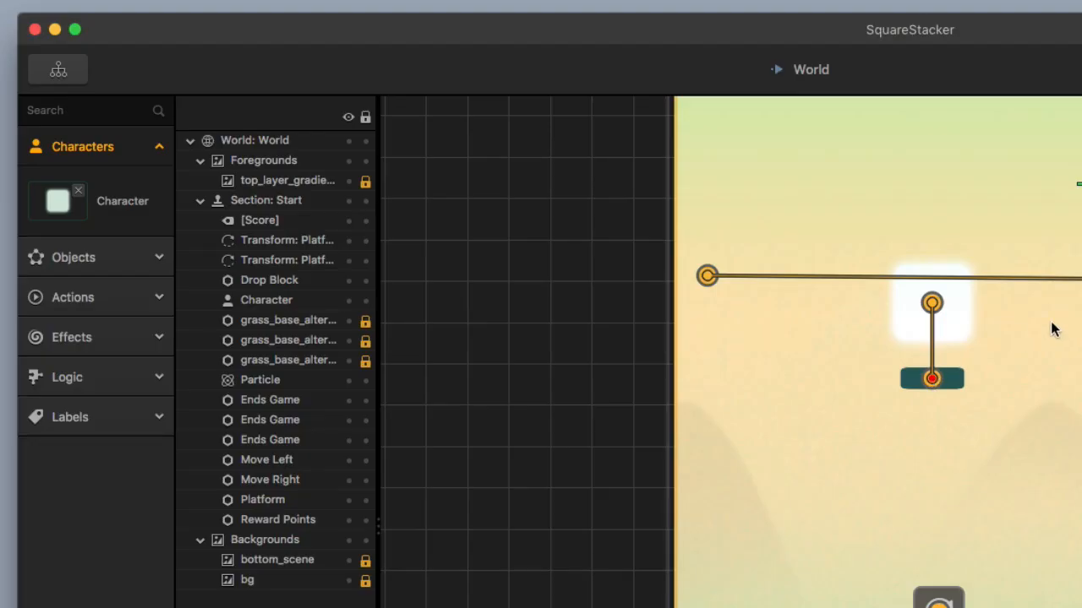
Step: Inspect the Move Right object in the scene and review the Character's Advanced Move component triggered by colliding with it
{"action": "left_click", "coordinate": [718, 288]}
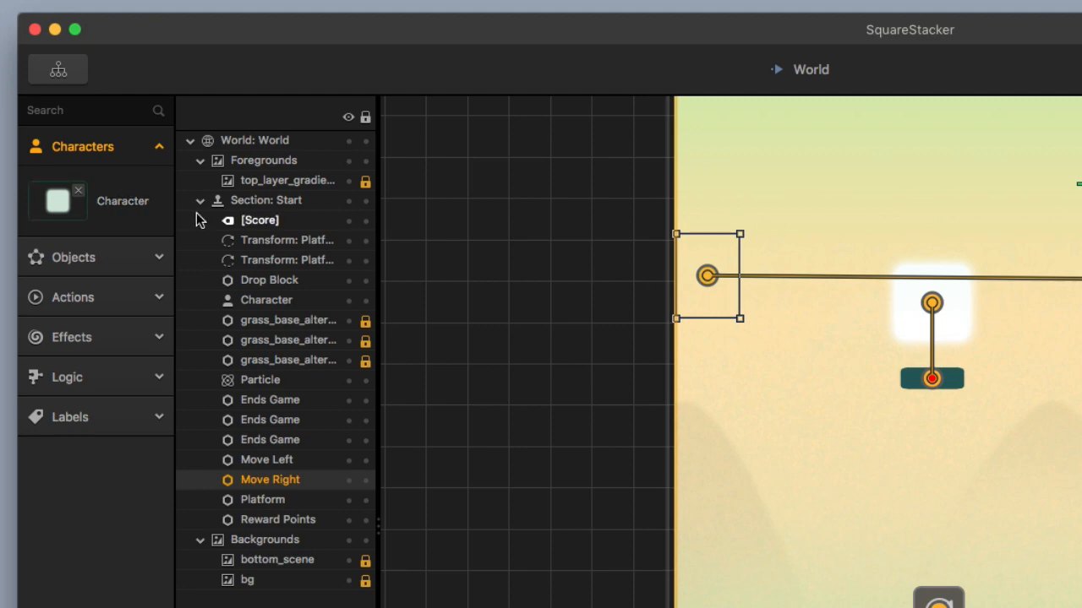
{"action": "left_click", "coordinate": [152, 212]}
{"action": "scroll", "coordinate": [998, 346], "scroll_direction": "down", "scroll_amount": 10}
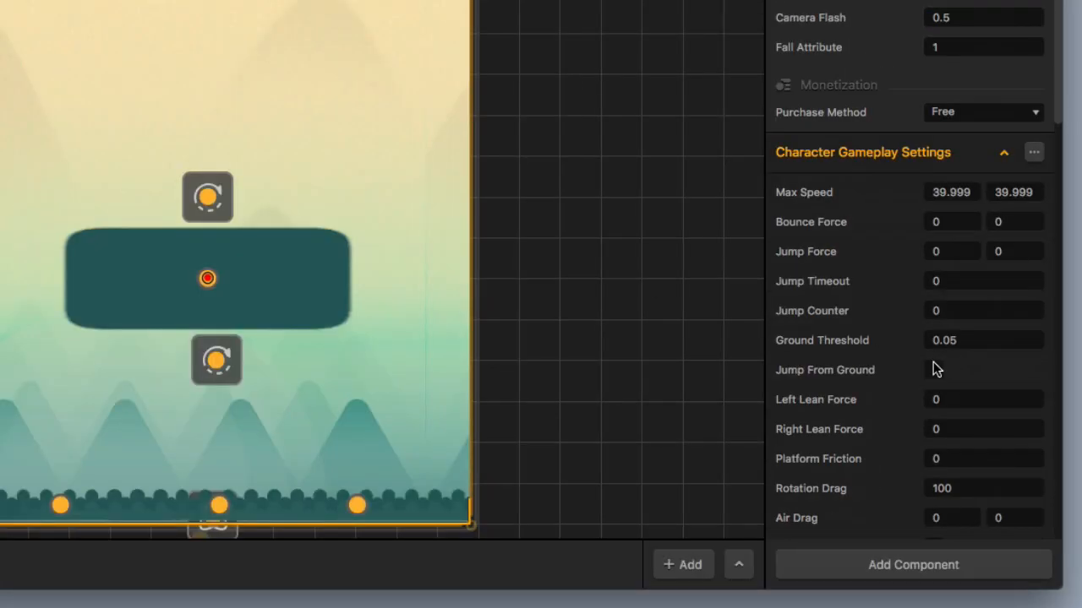
{"action": "scroll", "coordinate": [935, 369], "scroll_direction": "down", "scroll_amount": 15}
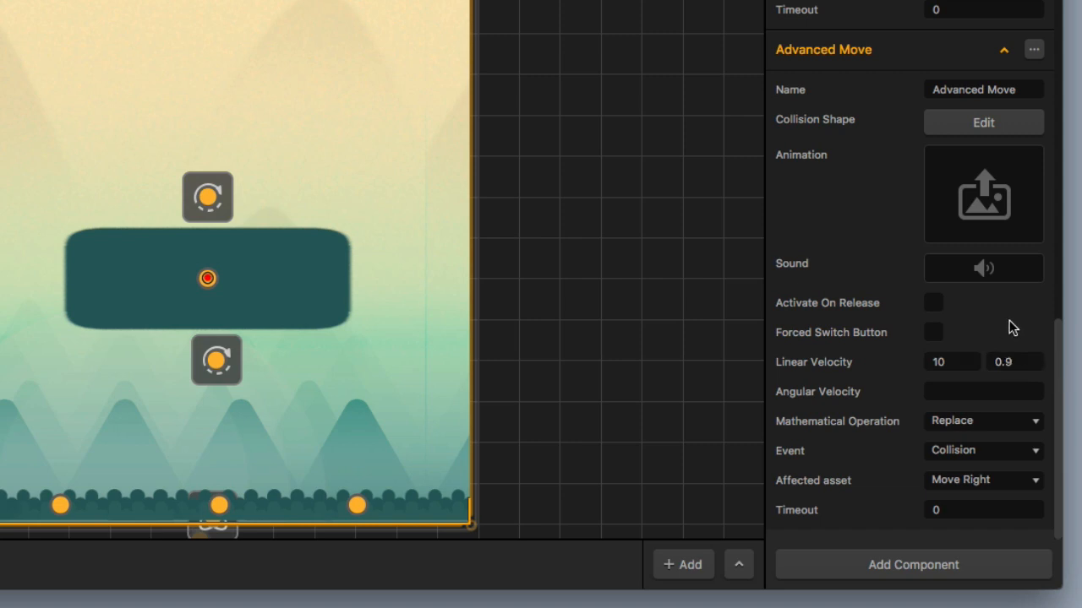
Step: Review the Mathematical Operation options and the horizontal Linear Velocity of the Advanced Move component affected by Move Right
{"action": "left_click", "coordinate": [971, 427]}
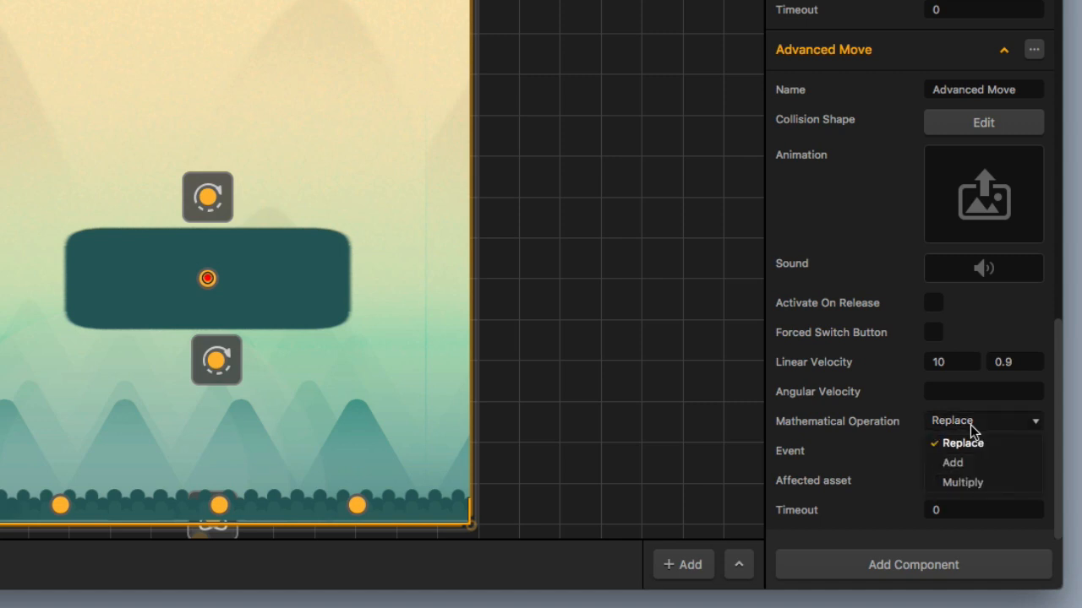
{"action": "left_click", "coordinate": [970, 420]}
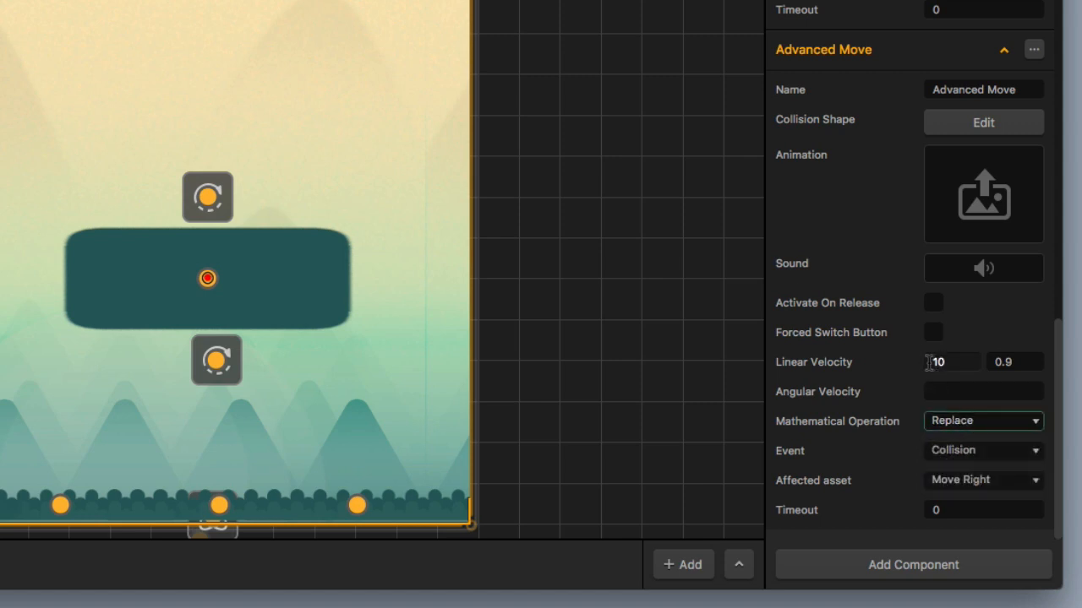
{"action": "double_click", "coordinate": [934, 362]}
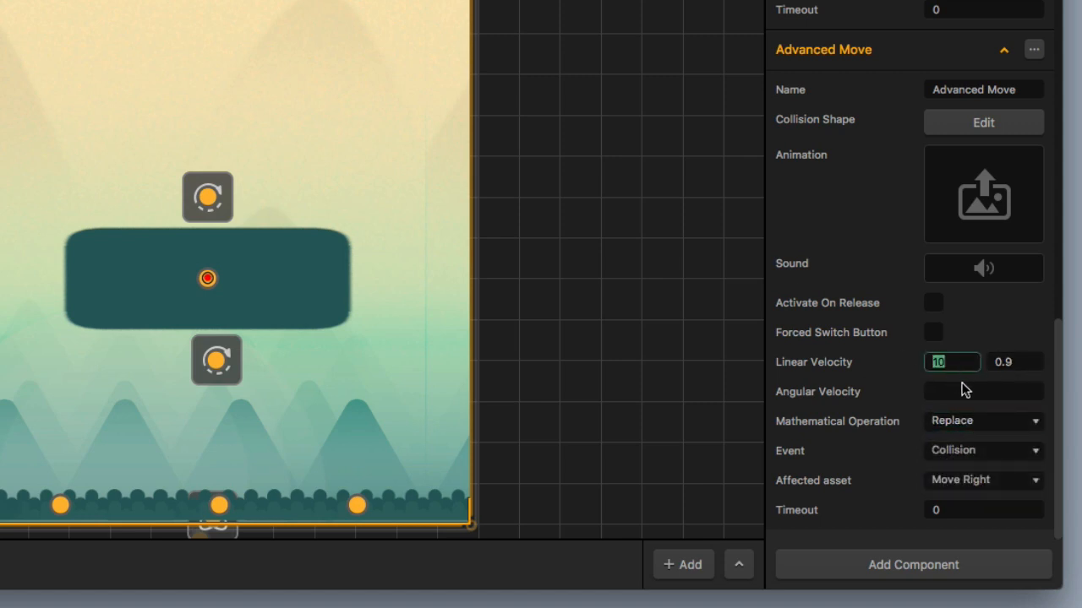
{"action": "left_click", "coordinate": [885, 385]}
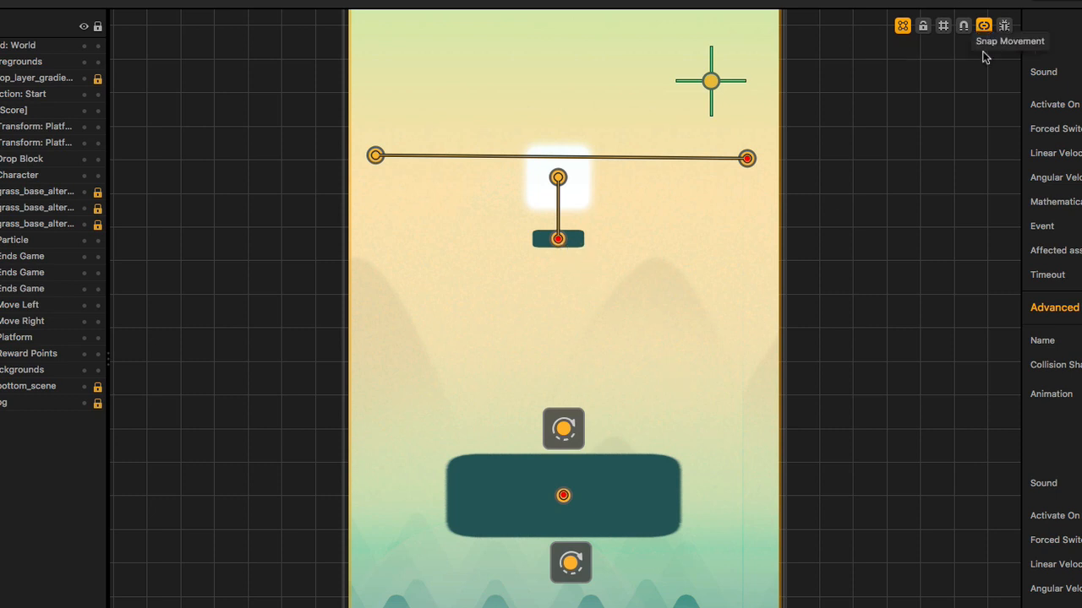
Step: Turn on the debug display of collision shapes in the World scene and frame the area down to the ground
{"action": "left_click", "coordinate": [1004, 26]}
{"action": "scroll", "coordinate": [761, 493], "scroll_direction": "down", "scroll_amount": 2}
{"action": "left_click_drag", "start_coordinate": [728, 484], "coordinate": [698, 413]}
{"action": "scroll", "coordinate": [698, 413], "scroll_direction": "up", "scroll_amount": 3}
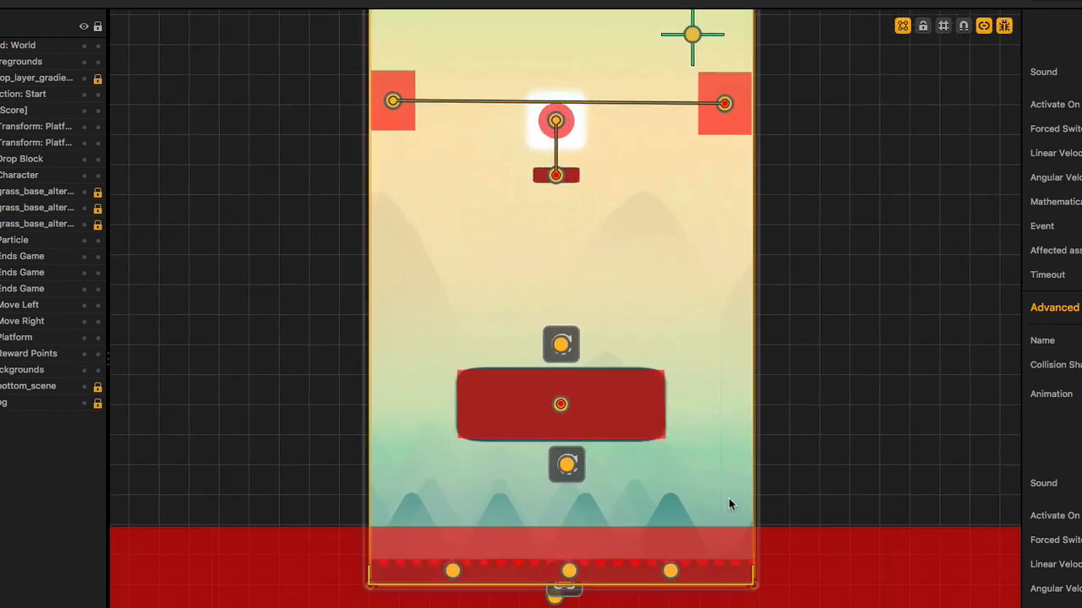
Step: Review the Destroy Type options of the large Ends Game object across the ground, keeping Destroy All
{"action": "left_click", "coordinate": [658, 546]}
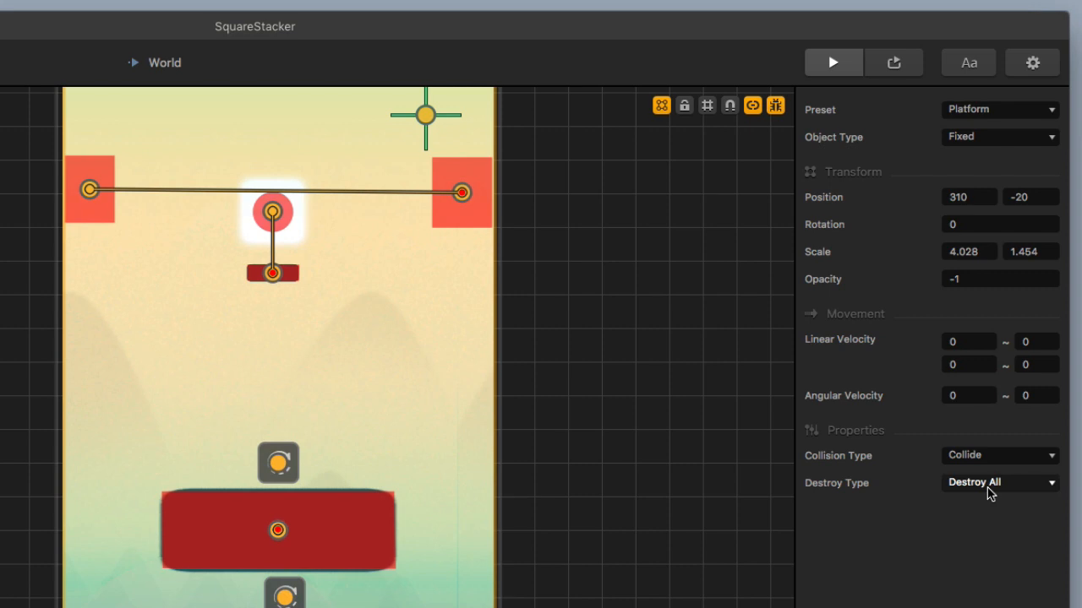
{"action": "left_click", "coordinate": [989, 483]}
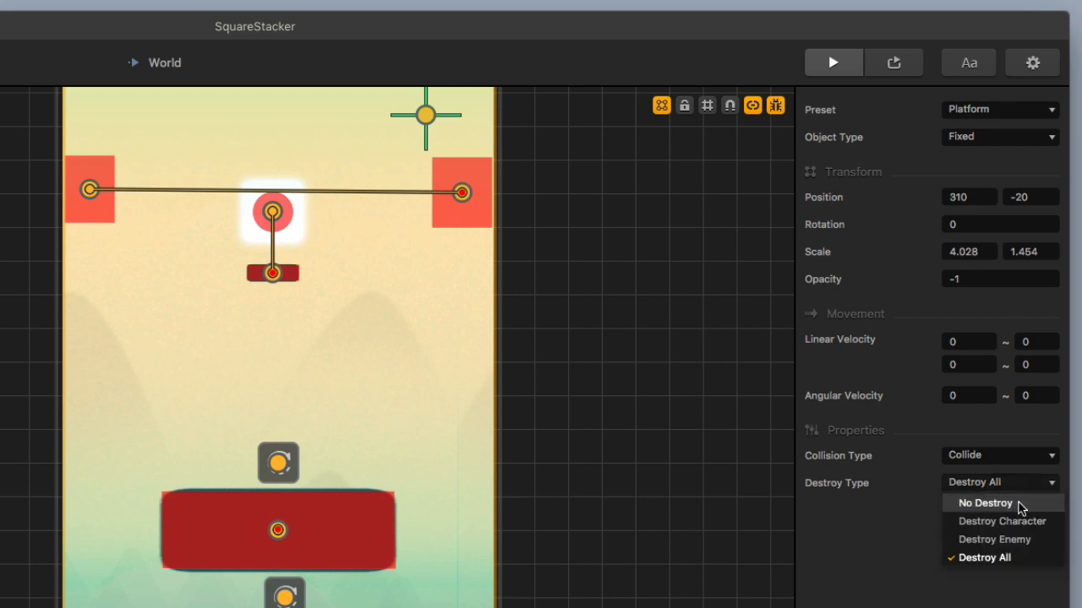
{"action": "left_click", "coordinate": [915, 509]}
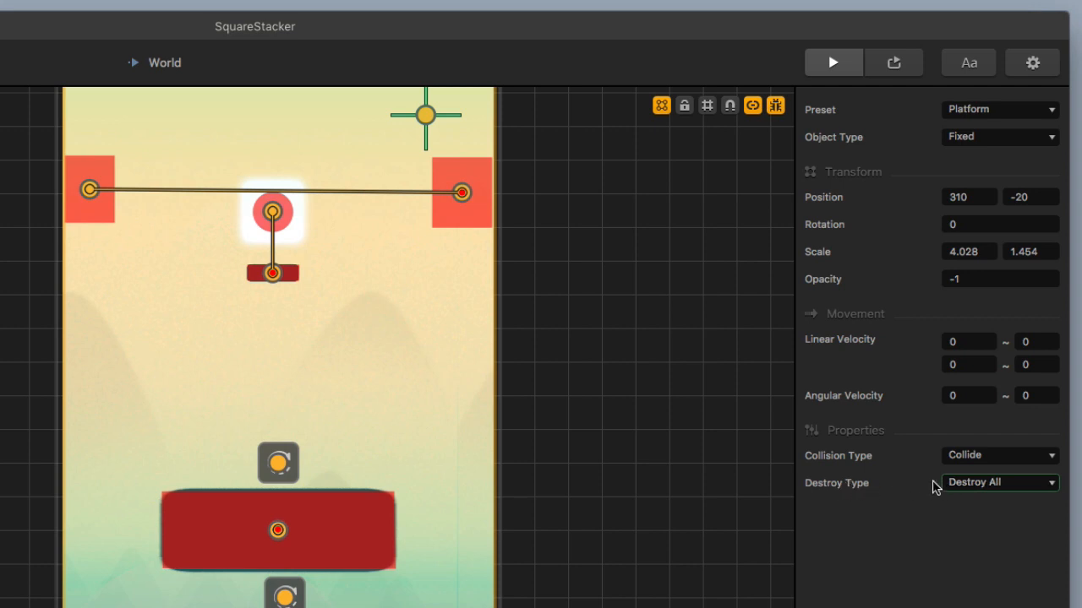
{"action": "left_click", "coordinate": [953, 484]}
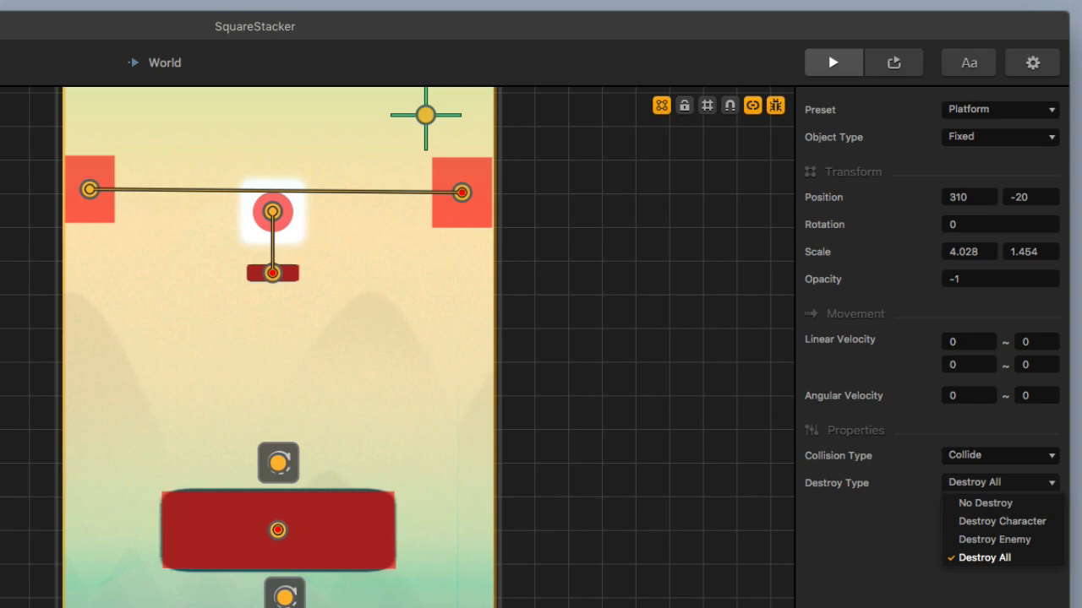
{"action": "left_click", "coordinate": [1006, 559]}
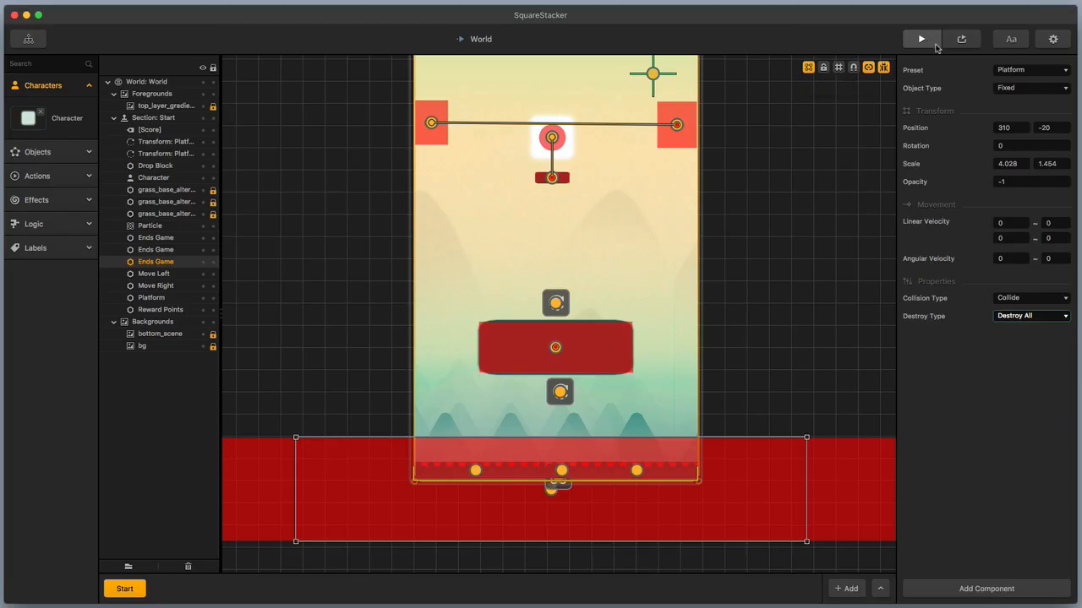
Step: Preview the game from the World scene, start it and drop a block to see how the ground's Ends Game object behaves
{"action": "left_click", "coordinate": [922, 39]}
{"action": "left_click", "coordinate": [516, 476]}
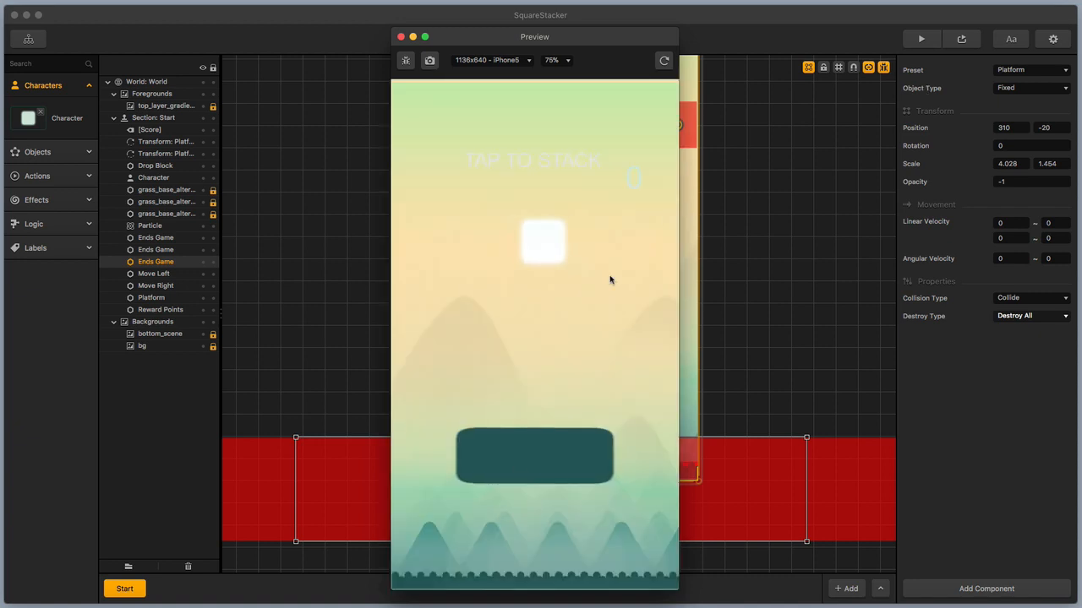
{"action": "left_click", "coordinate": [639, 527]}
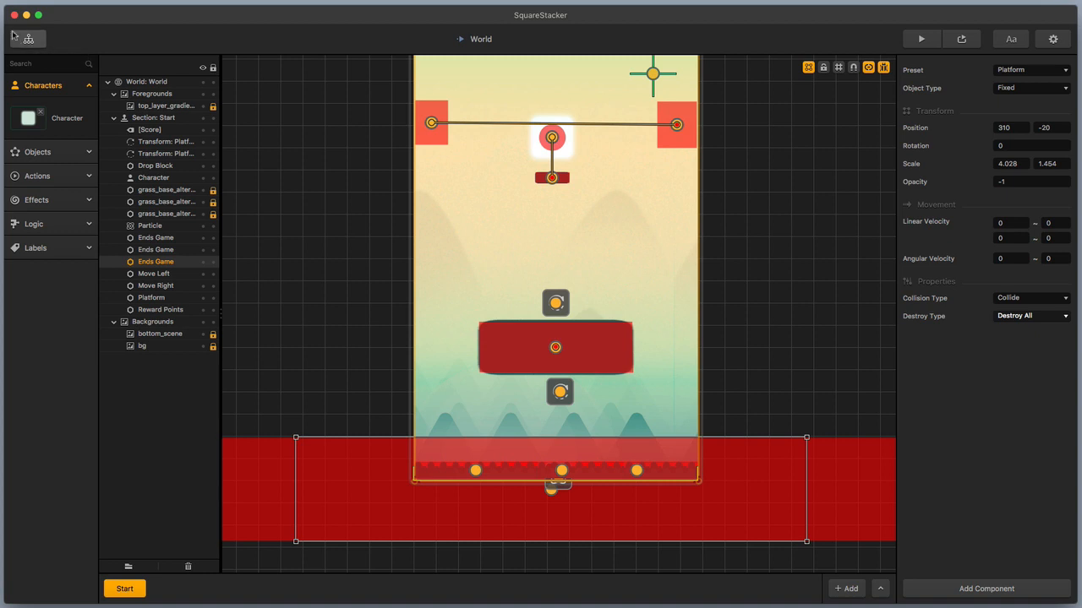
Step: Open World UI from the Game Mind Map and review the Character Button with its Shoot function
{"action": "left_click", "coordinate": [27, 40]}
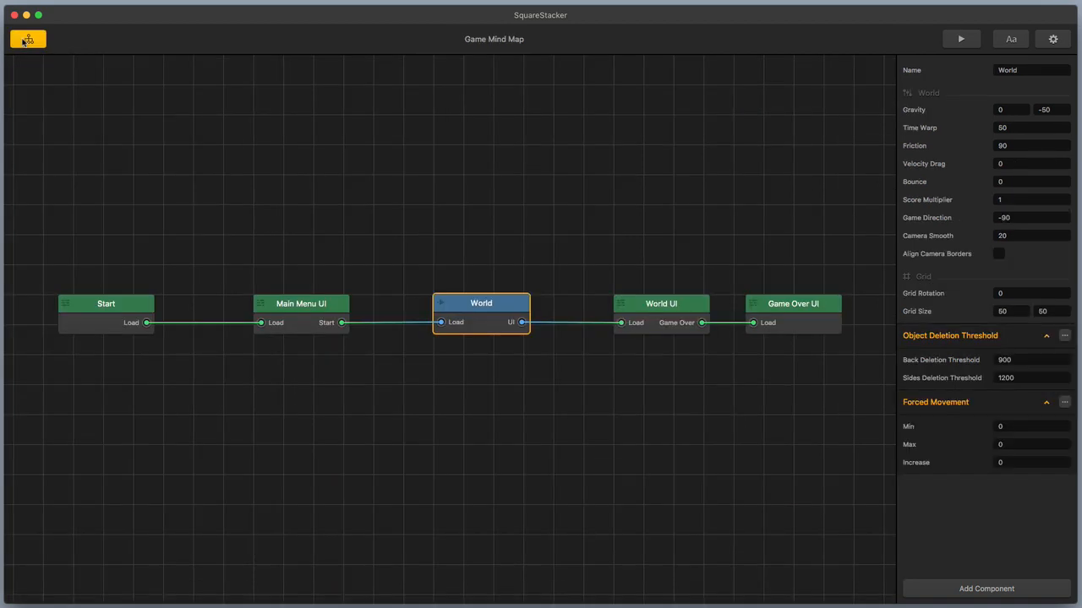
{"action": "double_click", "coordinate": [678, 306]}
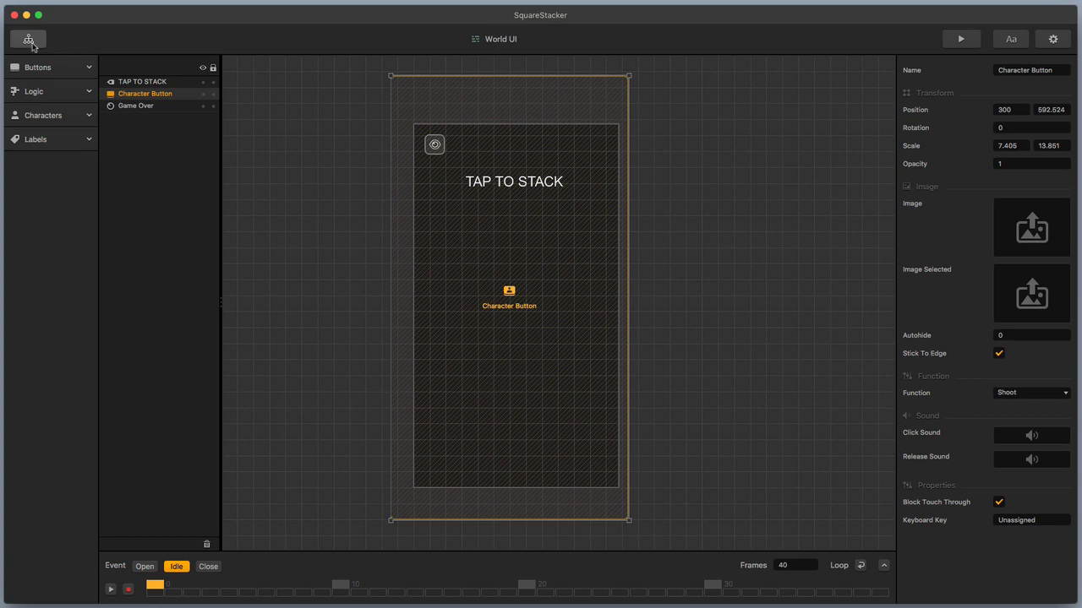
{"action": "left_click", "coordinate": [30, 42]}
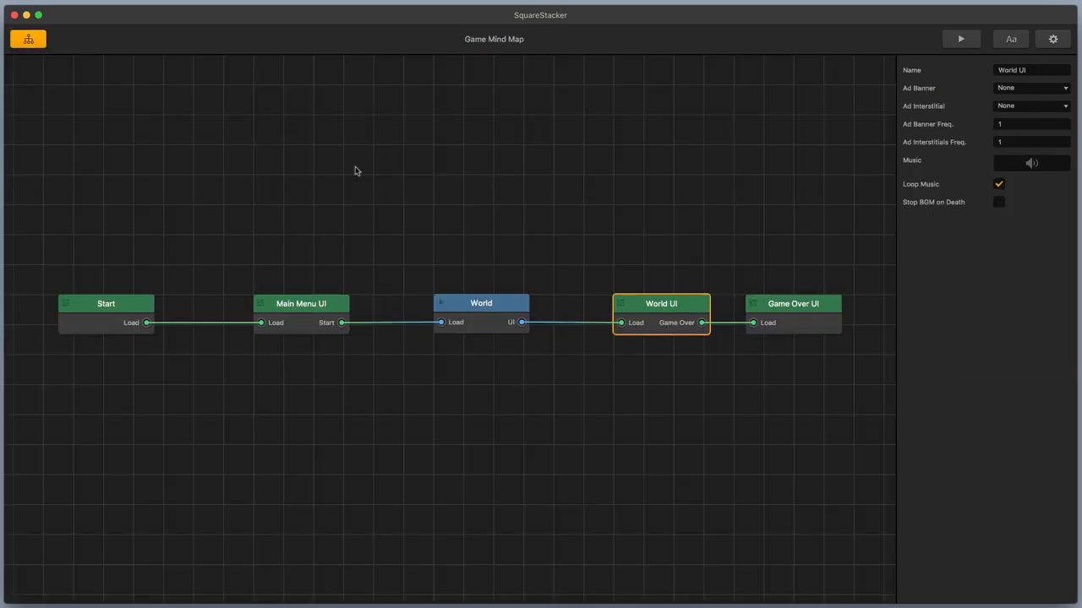
Step: Inspect the Drop Block below the Character in the World scene, reviewing its vertical Linear Velocity and Spawner settings
{"action": "double_click", "coordinate": [473, 310]}
{"action": "left_click", "coordinate": [563, 181]}
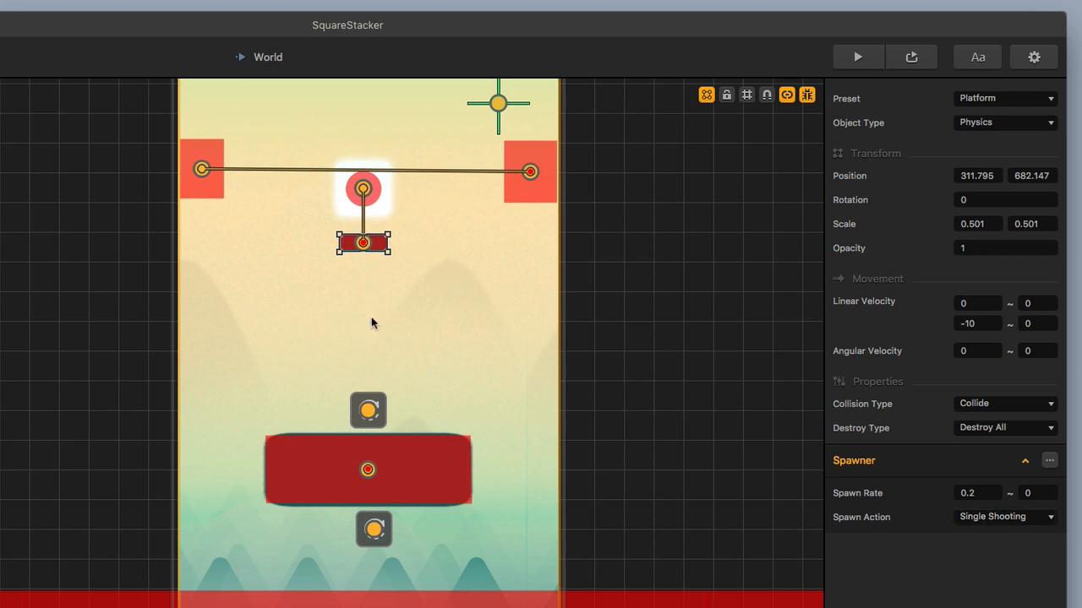
{"action": "left_click", "coordinate": [979, 324]}
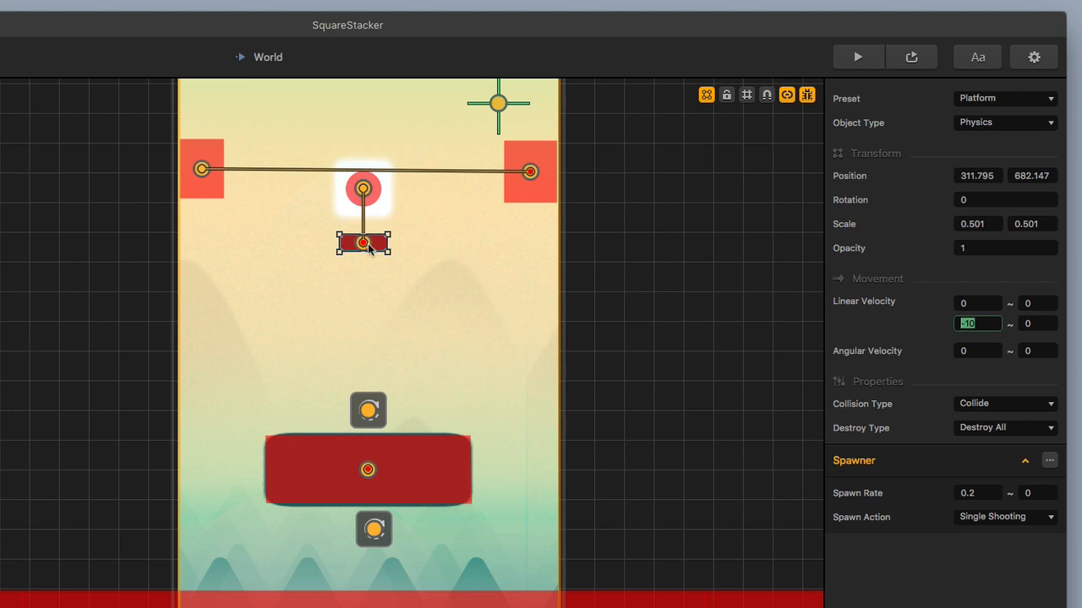
{"action": "left_click", "coordinate": [906, 317]}
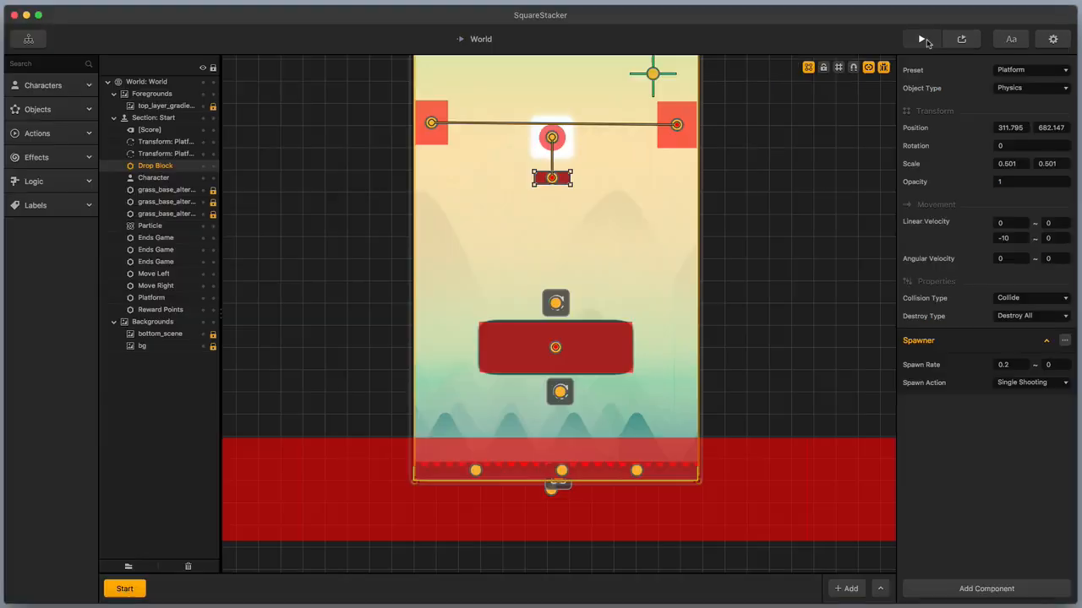
Step: Playtest the block dropping in the preview until the game ends, and close the preview
{"action": "left_click", "coordinate": [857, 57]}
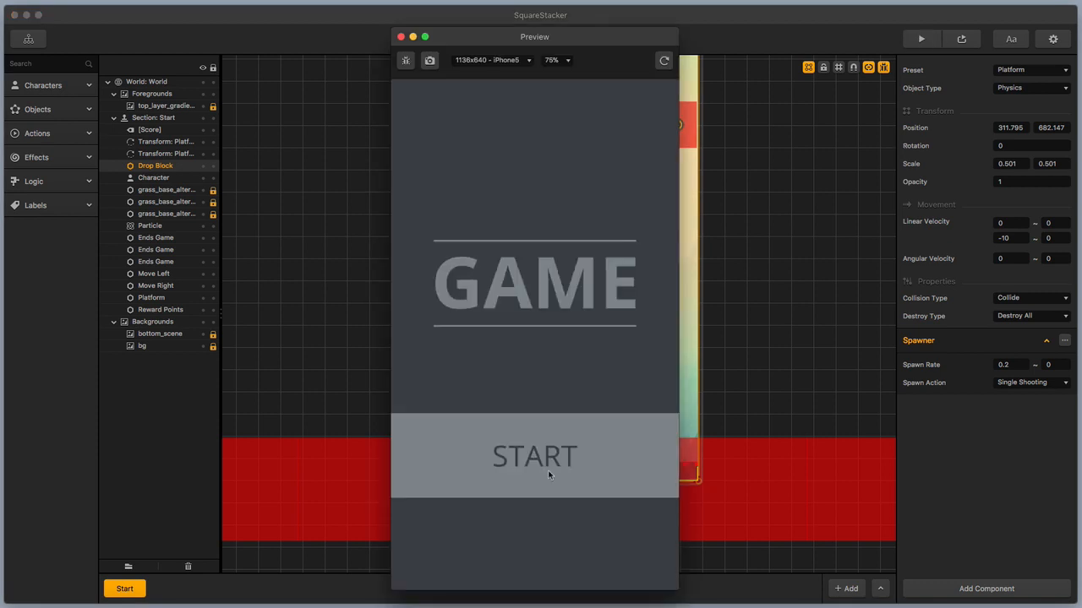
{"action": "left_click", "coordinate": [548, 470]}
{"action": "left_click", "coordinate": [576, 443]}
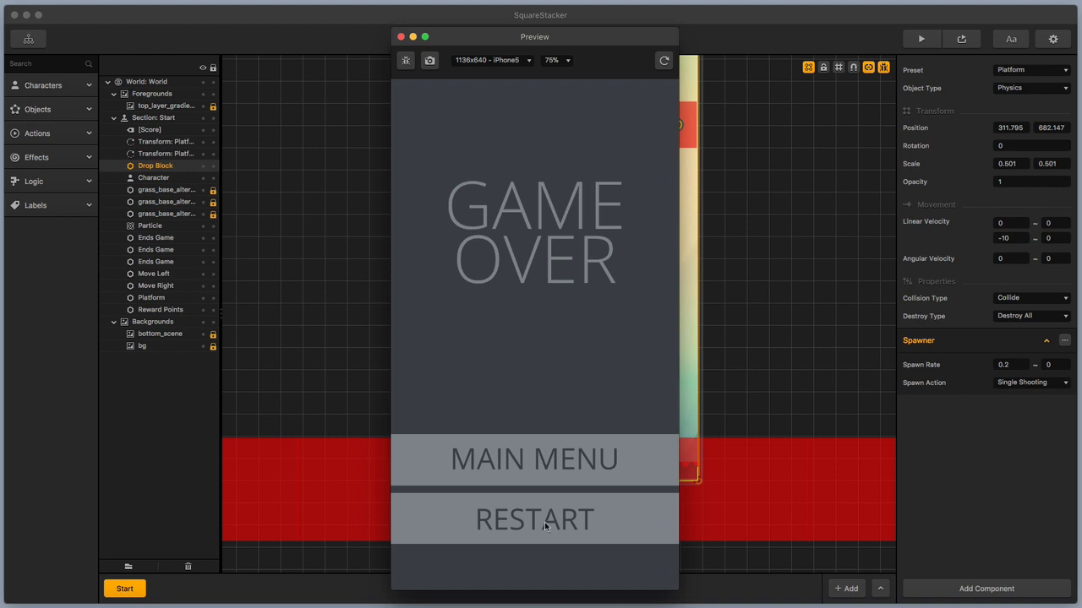
{"action": "left_click", "coordinate": [402, 37]}
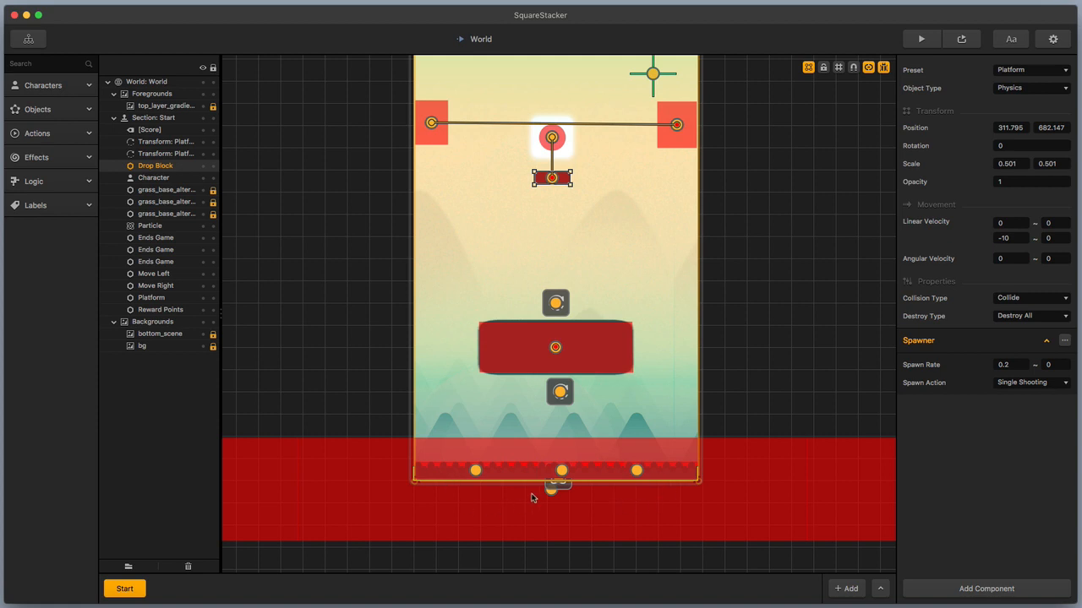
Step: Inspect the large Ends Game object spanning the ground in relation to the whole World scene
{"action": "left_click", "coordinate": [536, 458]}
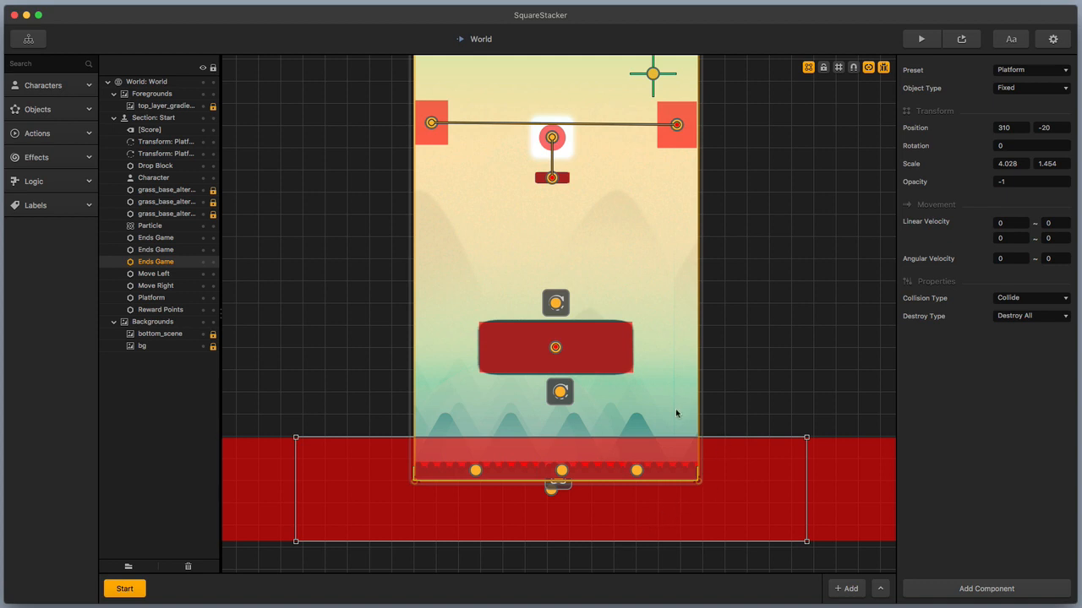
{"action": "scroll", "coordinate": [674, 413], "scroll_direction": "down", "scroll_amount": 1}
{"action": "scroll", "coordinate": [674, 412], "scroll_direction": "down", "scroll_amount": 2}
{"action": "middle_click_drag", "start_coordinate": [653, 418], "coordinate": [606, 463]}
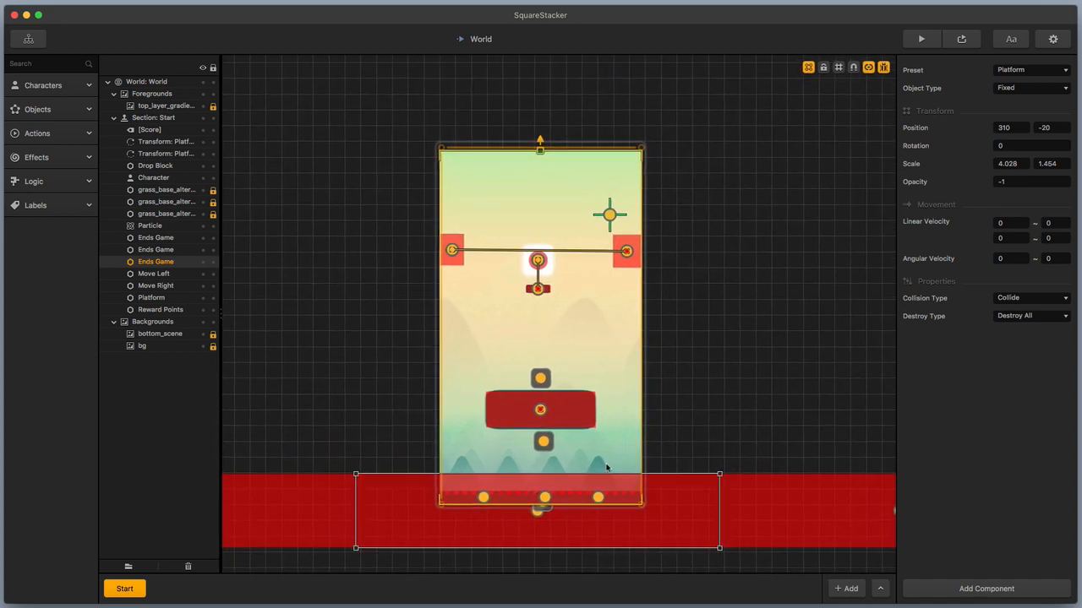
{"action": "middle_click_drag", "start_coordinate": [667, 452], "coordinate": [664, 425]}
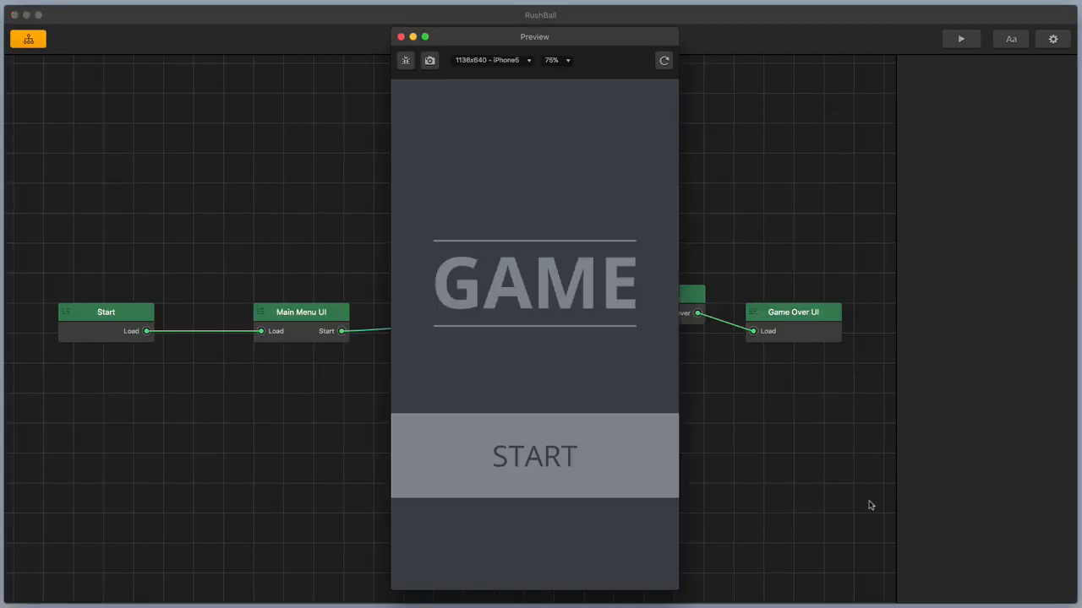
Step: Start the RushBall game from its main menu in the preview
{"action": "left_click", "coordinate": [646, 481]}
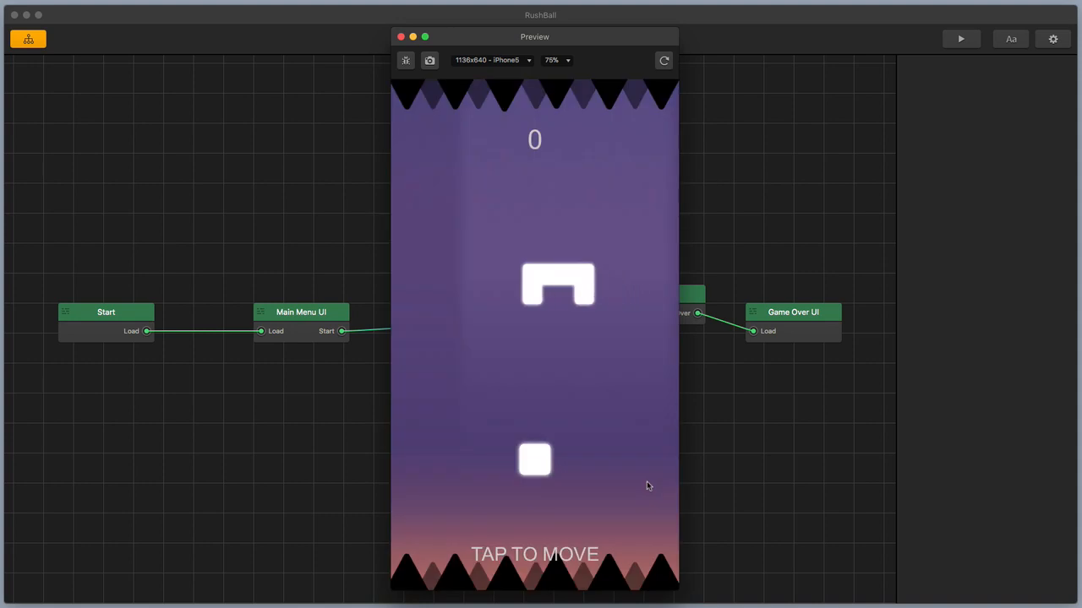